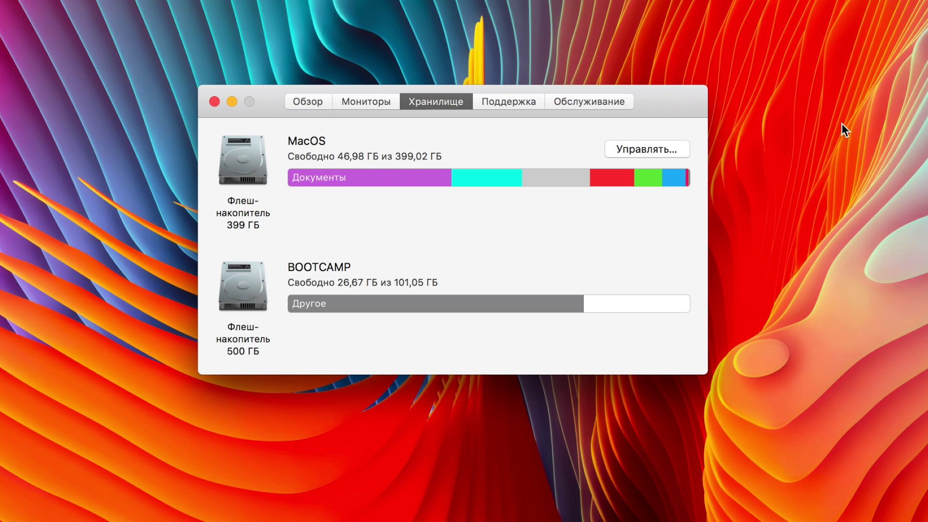
- Close the disk storage overview and launch Movavi Mac Cleaner 2 from Launchpad
left_click(214, 101)
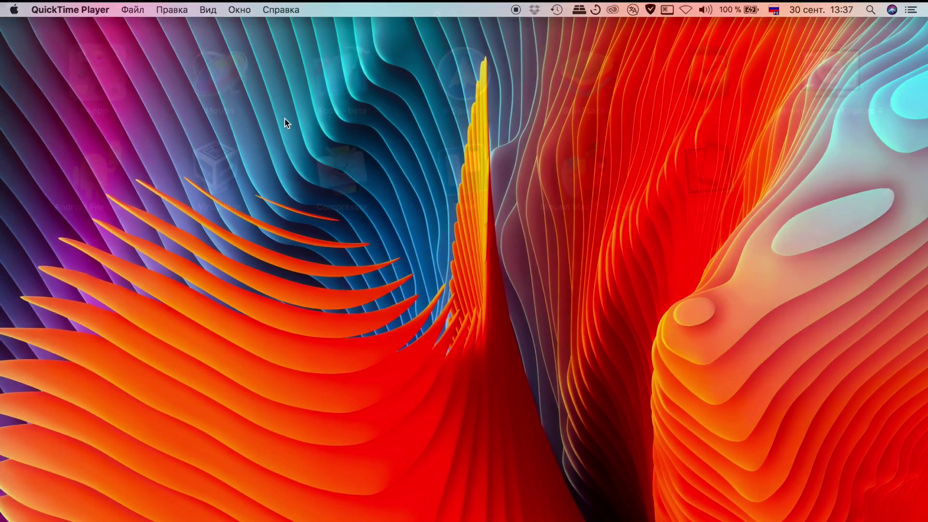
key("F4")
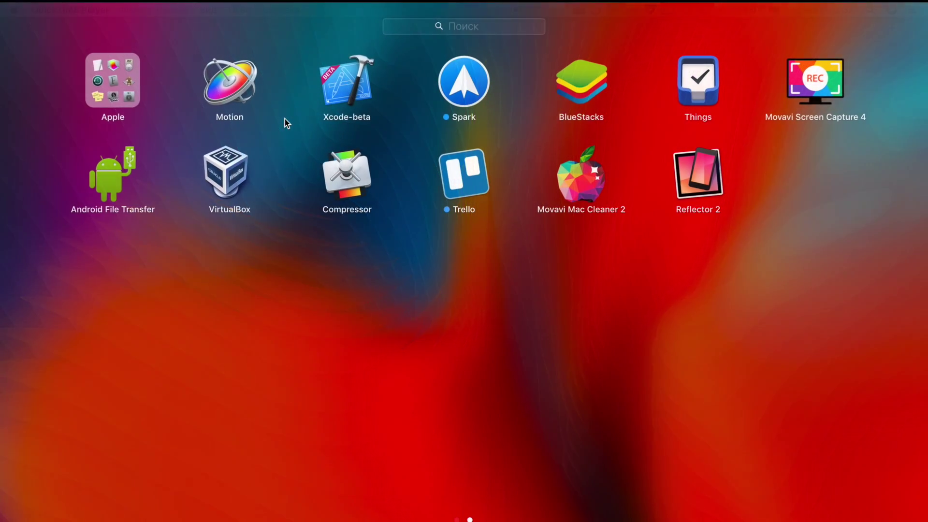
left_click(579, 177)
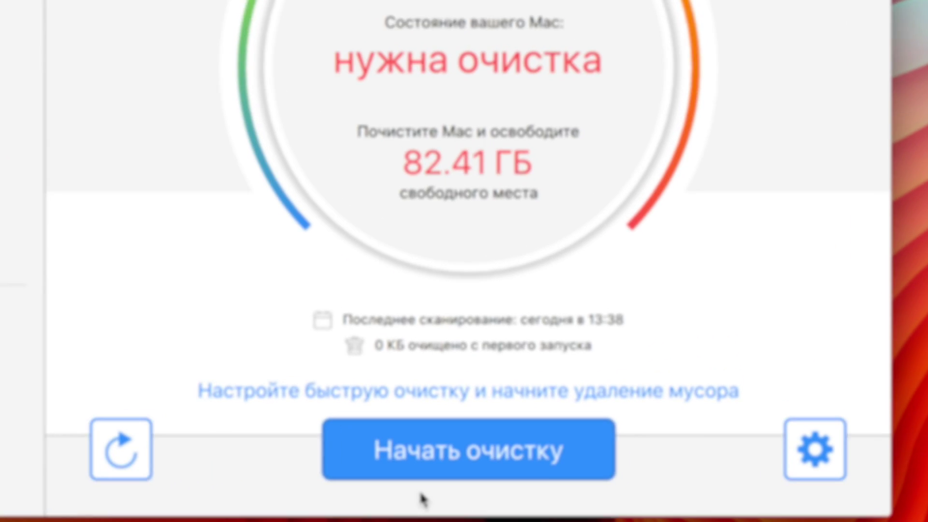
- Check the quick cleanup settings, start the quick cleanup of the Mac, and authorise it with the account password
left_click(810, 473)
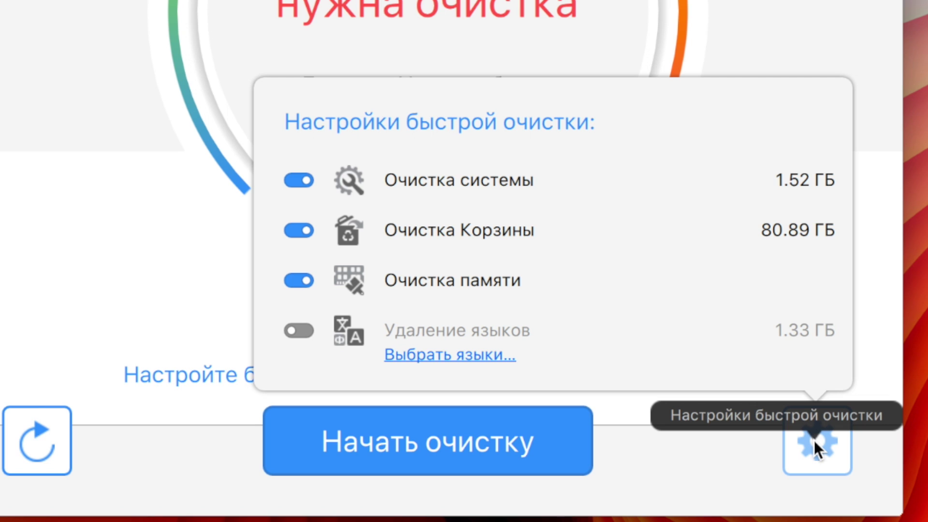
left_click(814, 440)
left_click(497, 429)
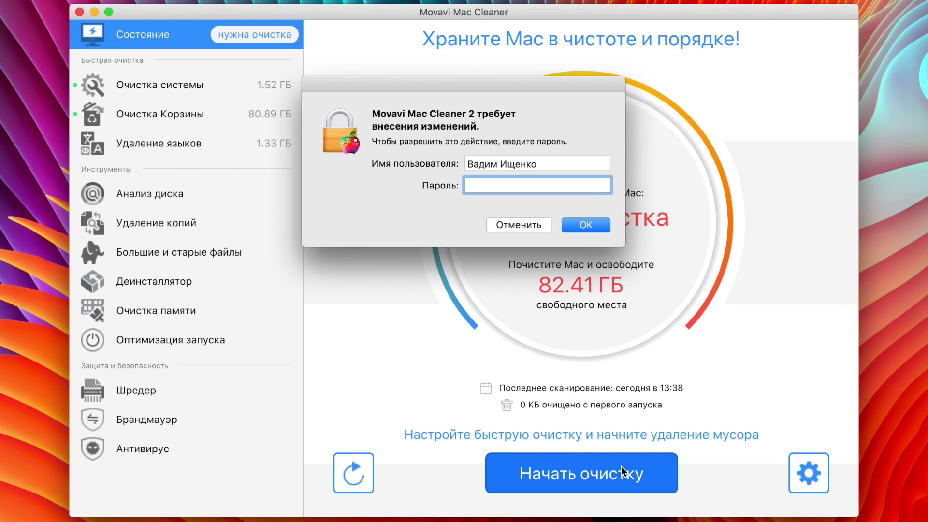
key("Return")
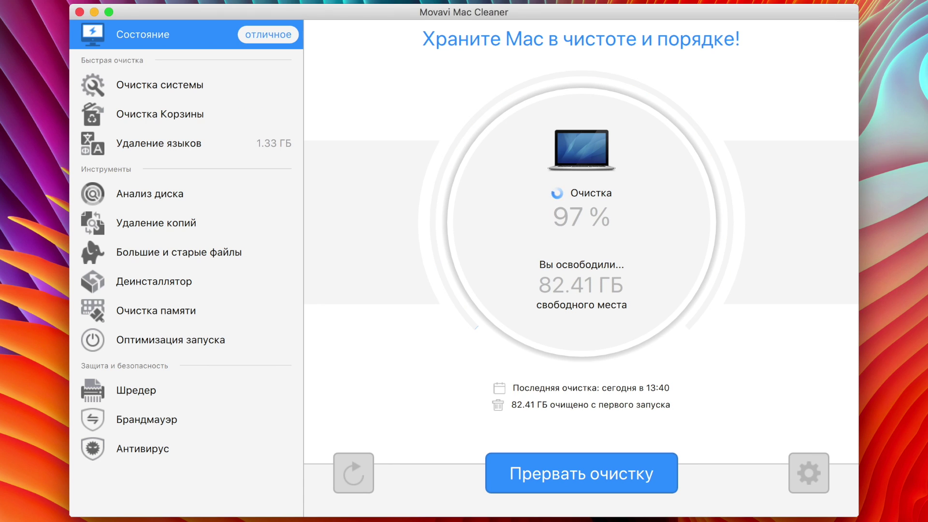
- Examine the user cache, system cache and system log categories of the system cleanup
left_click(145, 83)
left_click(435, 132)
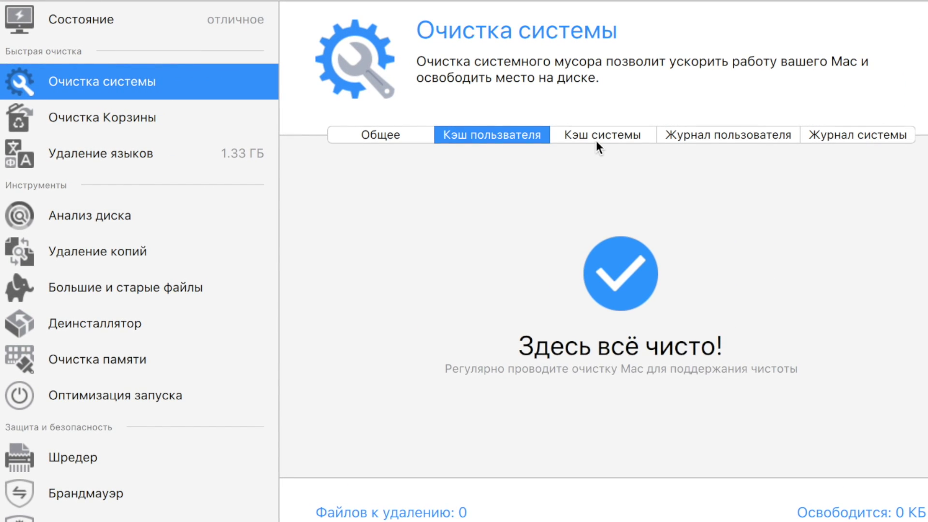
left_click(590, 134)
left_click(858, 134)
- Examine the Trash on the BOOTCAMP and MacOS volumes, and the OS X language packs offered for removal
left_click(188, 123)
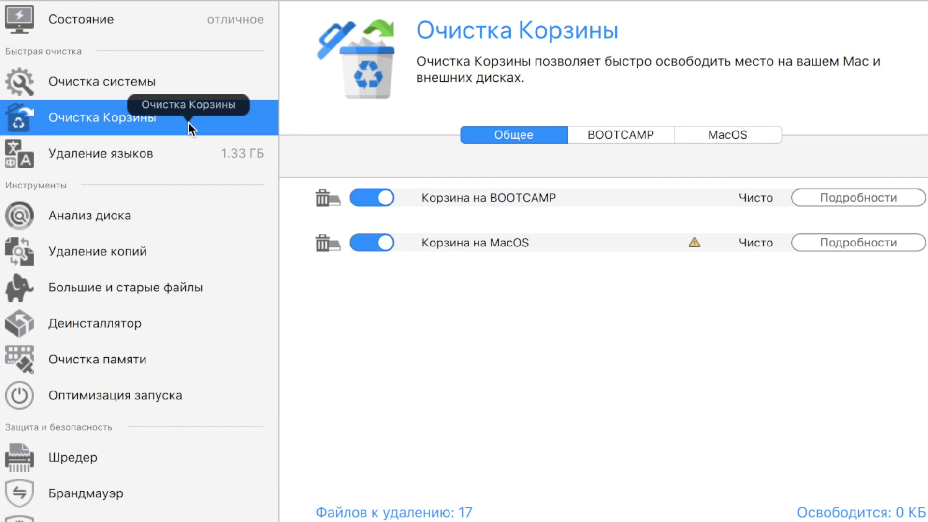
left_click(646, 130)
left_click(728, 135)
left_click(124, 160)
left_click(667, 134)
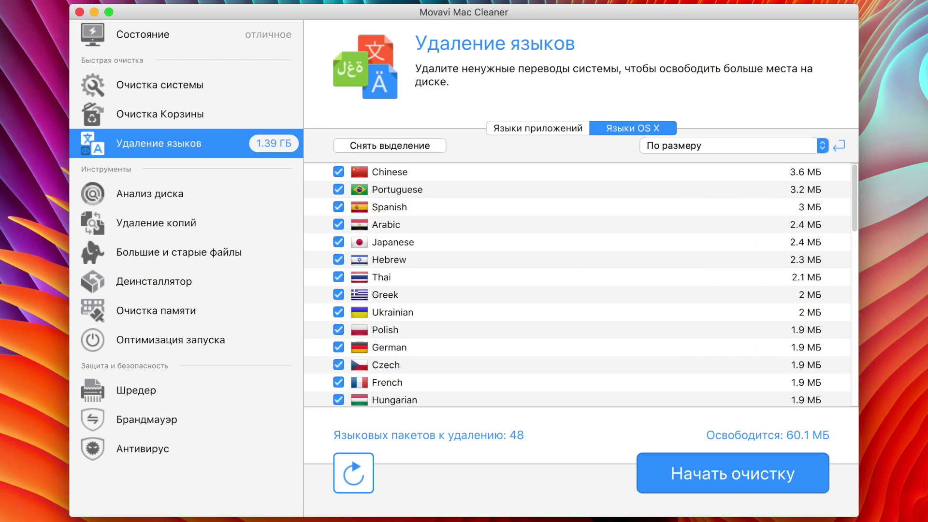
- Scan the home folder with disk analysis and mark the True Detective folder inside Movies > Видео for deletion
left_click(150, 193)
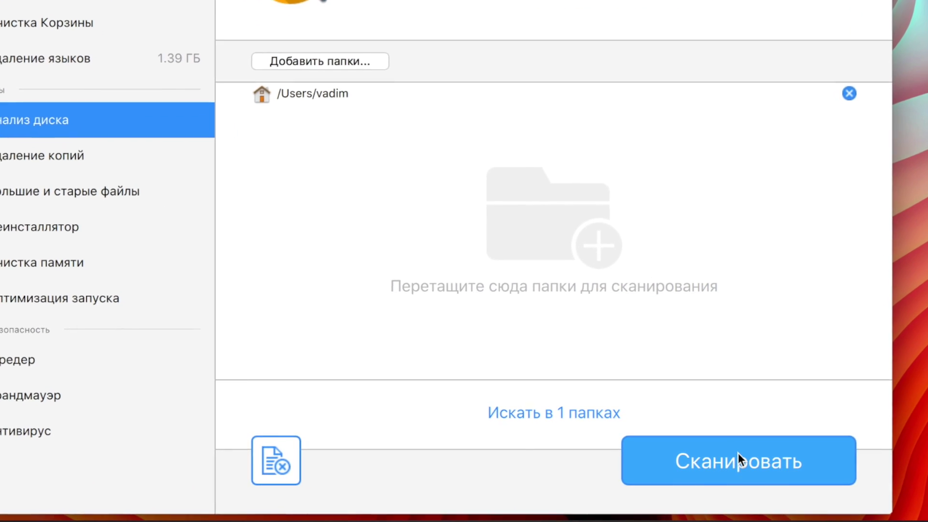
left_click(767, 467)
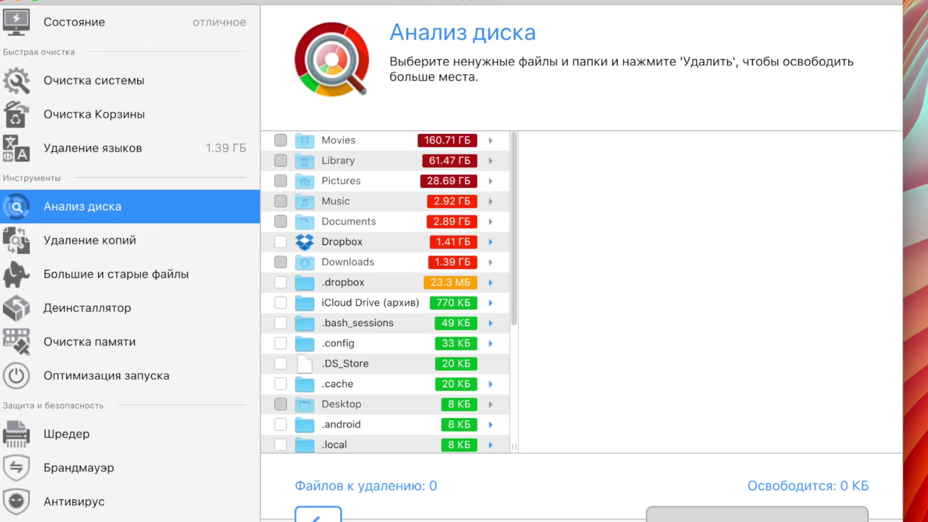
left_click(435, 143)
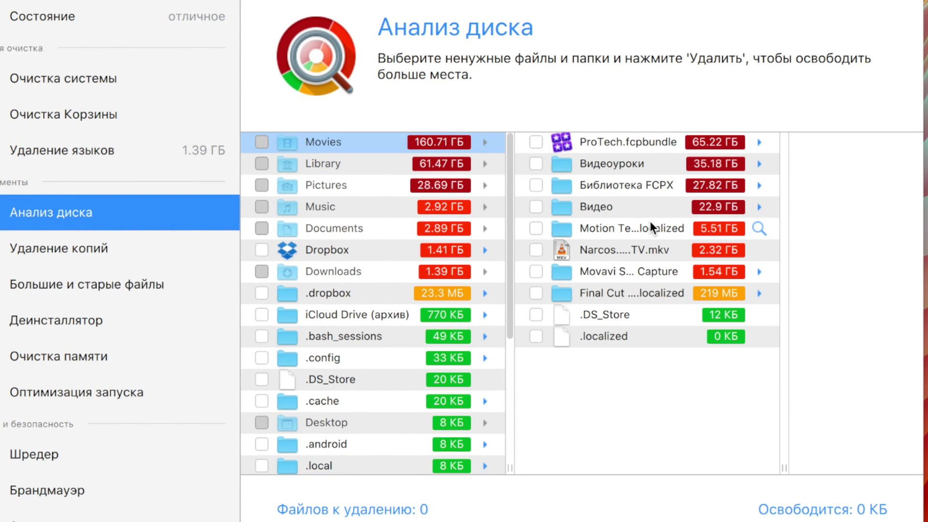
left_click(596, 207)
left_click(811, 141)
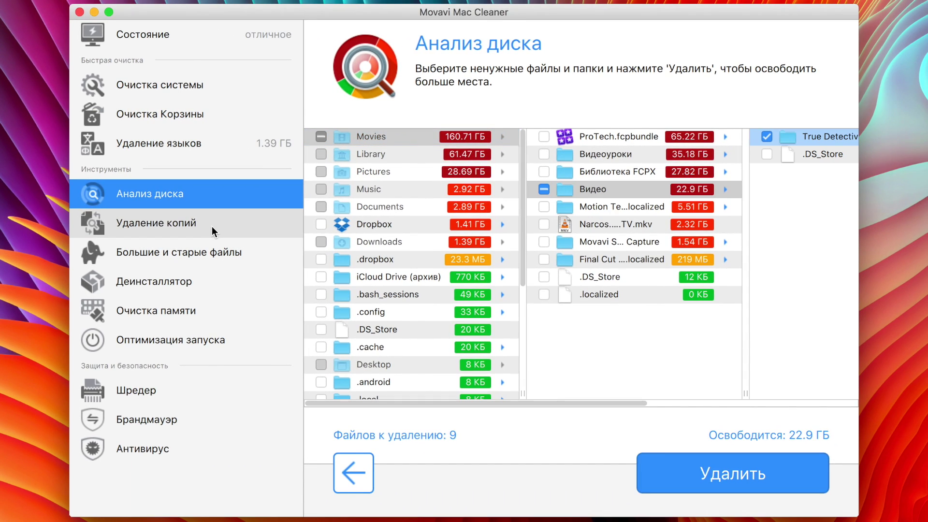
- Review the duplicate files by size group and scan the disk for large and old files
left_click(212, 226)
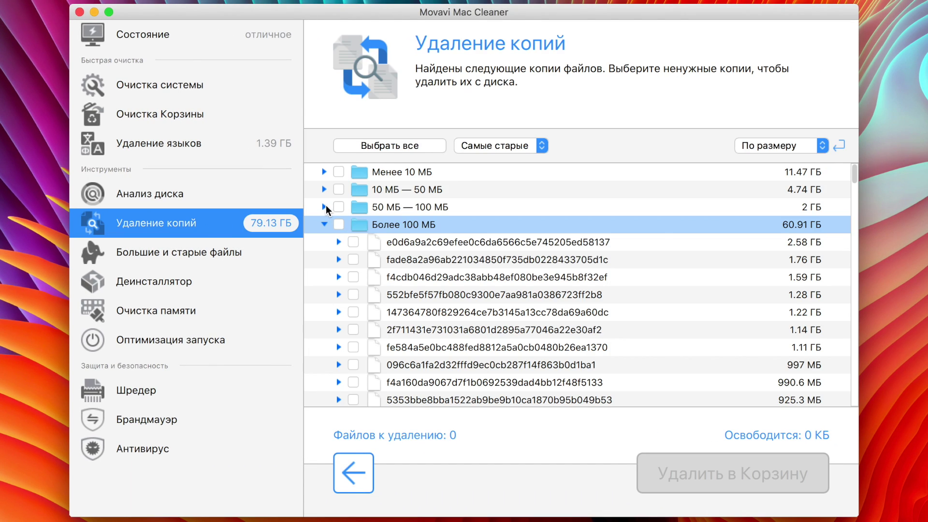
left_click(325, 206)
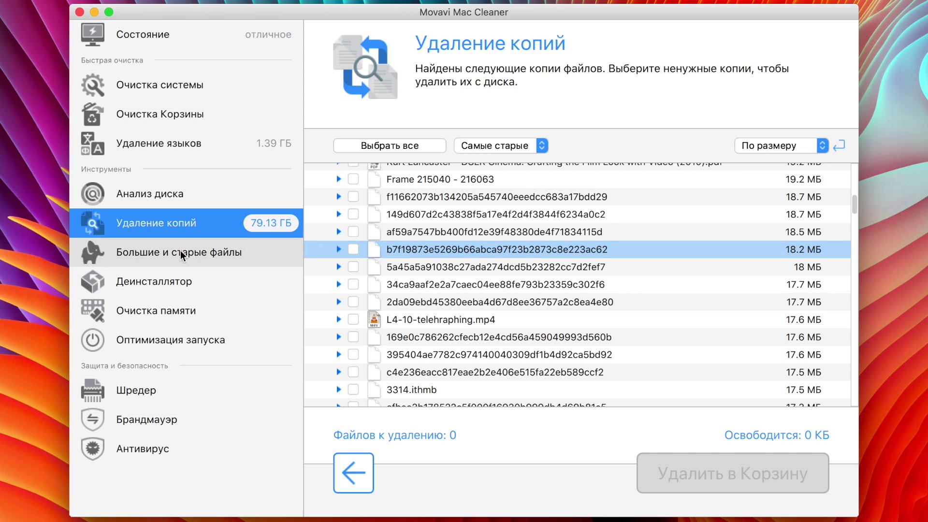
left_click(182, 252)
left_click(699, 474)
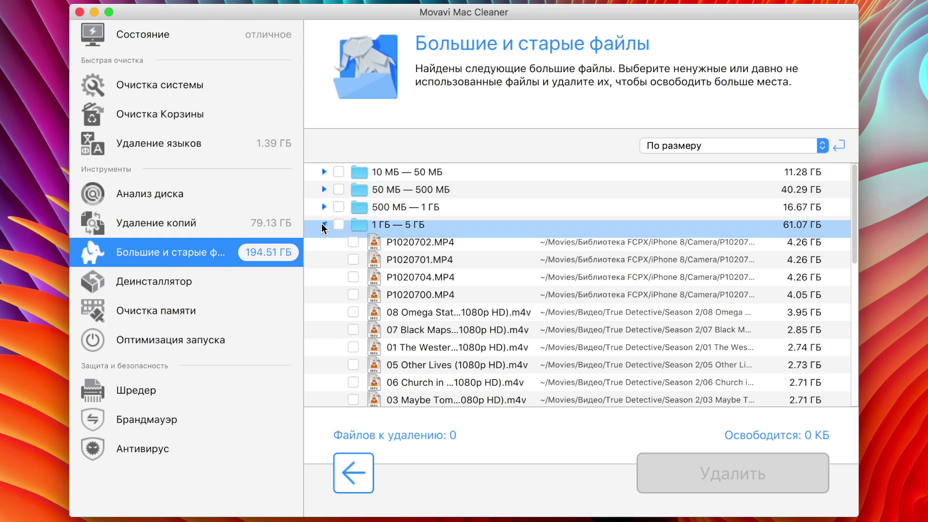
- Clean the Mac's RAM with the memory cleaning tool
left_click(146, 281)
left_click(139, 314)
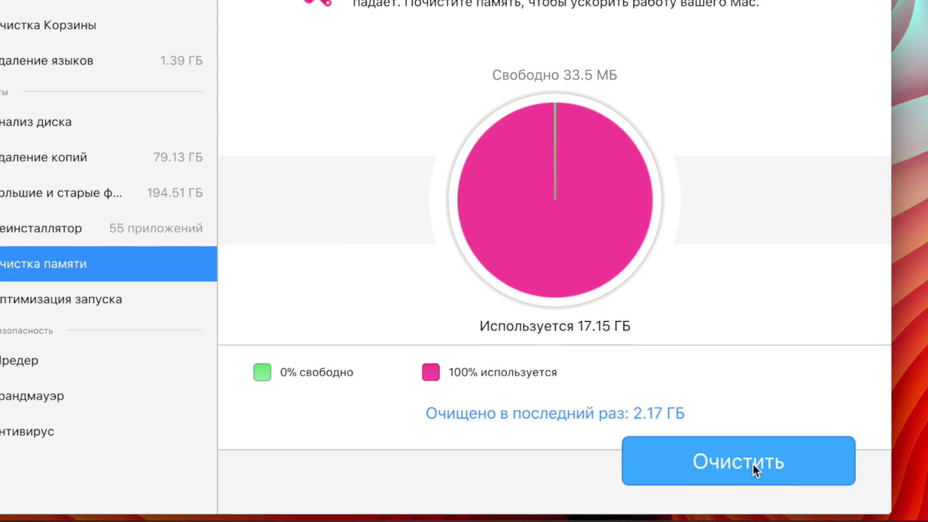
left_click(744, 471)
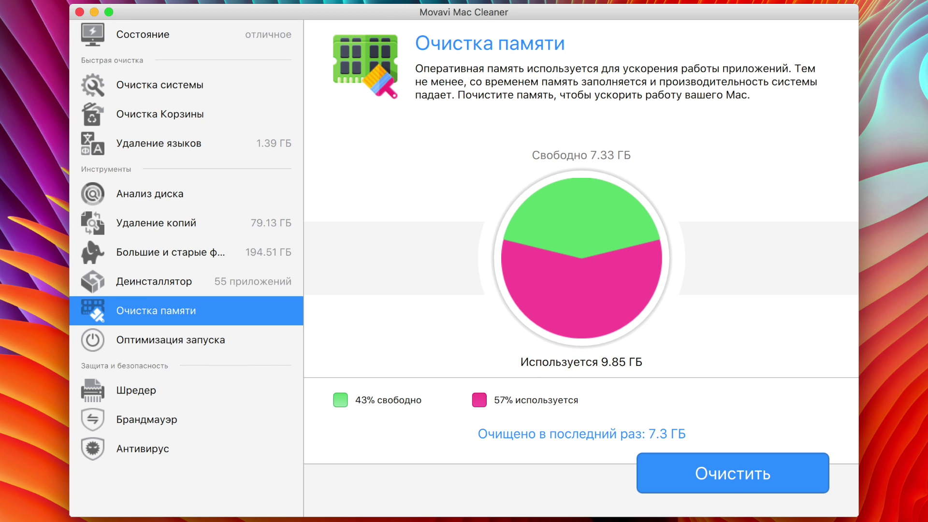
- Review the login items and turn off the BlueStacks UninstallWatcher and Updater background agents in startup optimization
left_click(190, 338)
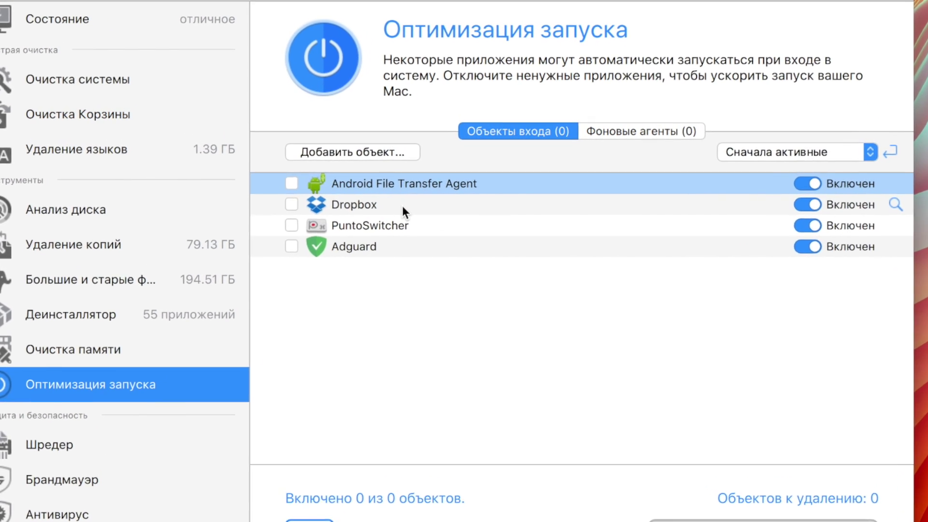
left_click(425, 191)
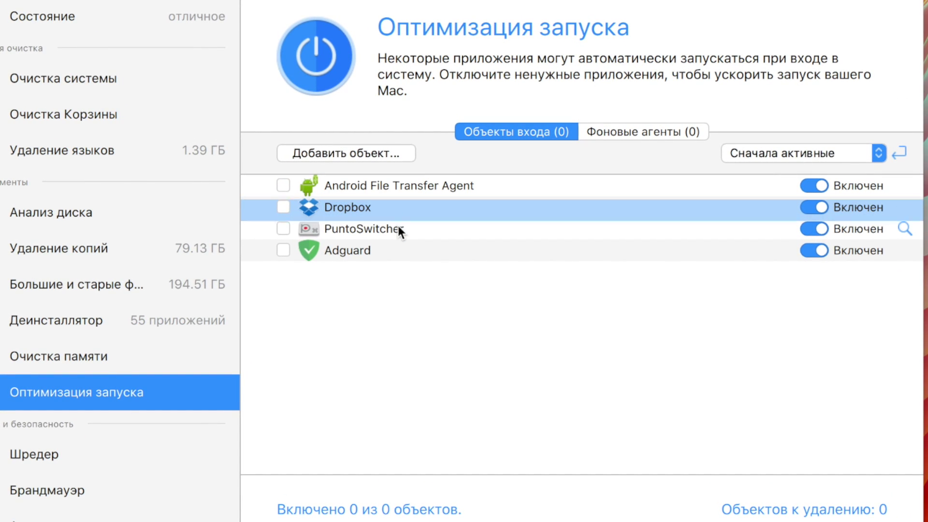
left_click(399, 226)
left_click(395, 251)
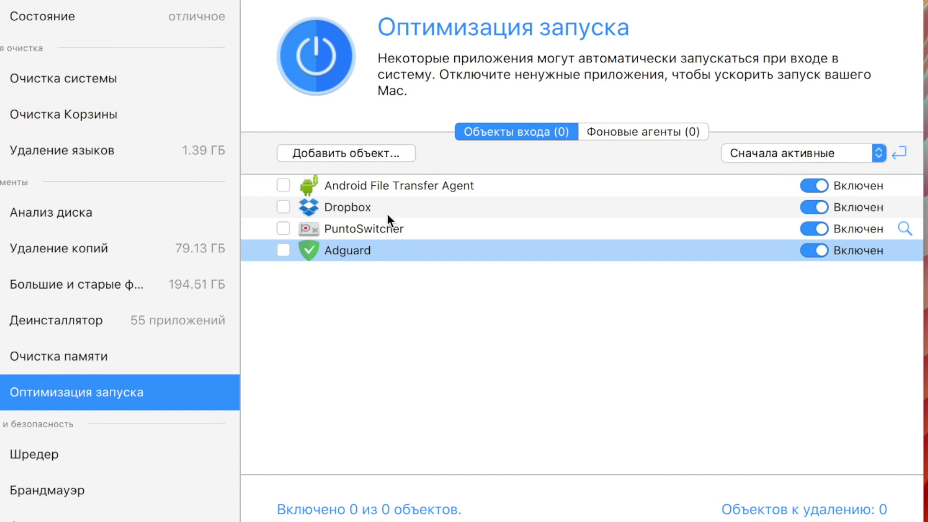
left_click(639, 127)
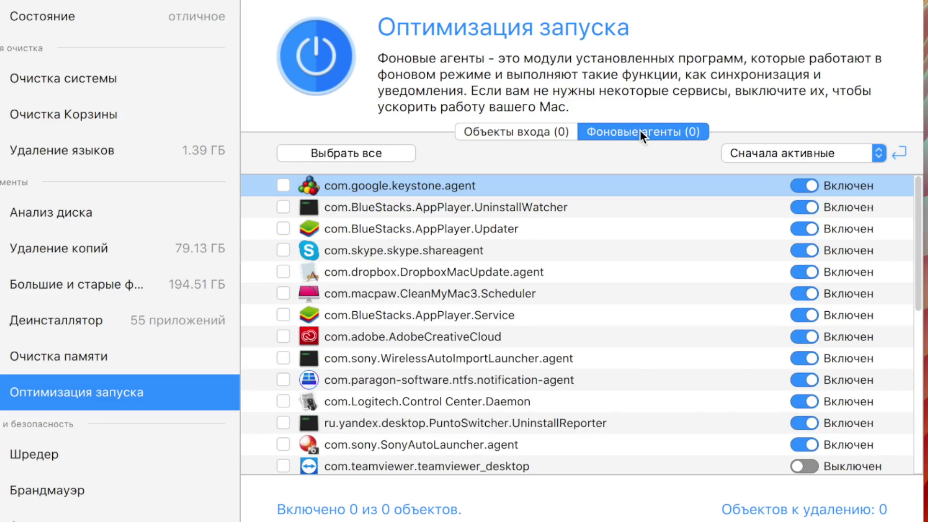
left_click(807, 207)
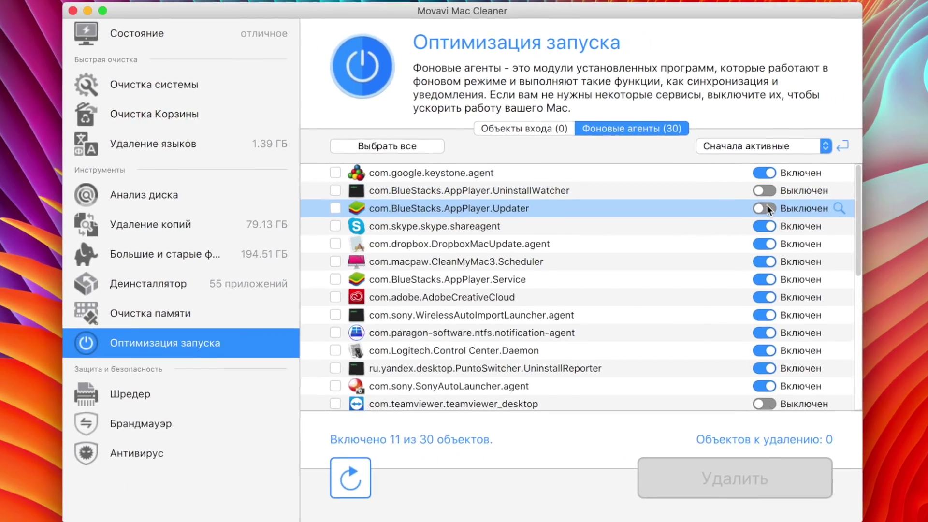
- Open the uninstaller and check in Launchpad which apps macOS itself allows to be removed
left_click(77, 283)
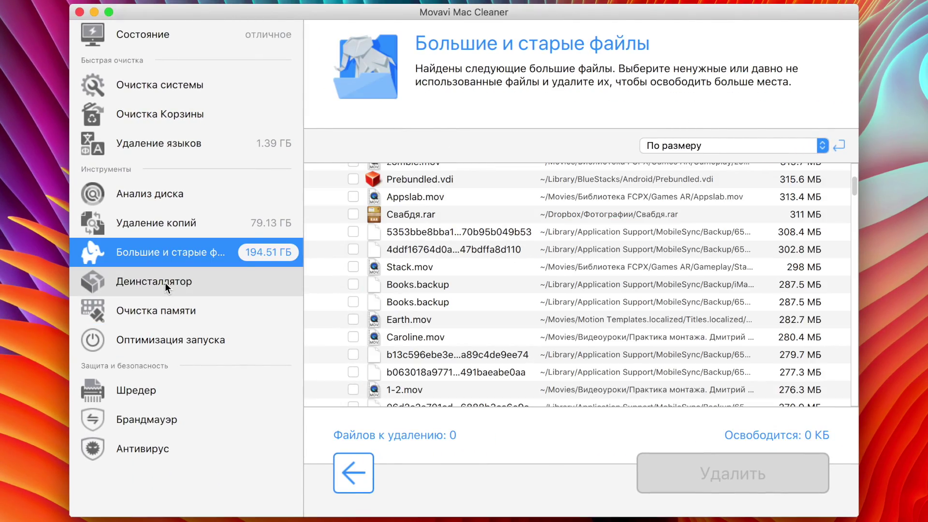
left_click(63, 320)
key("F4")
key("alt")
left_click(575, 183)
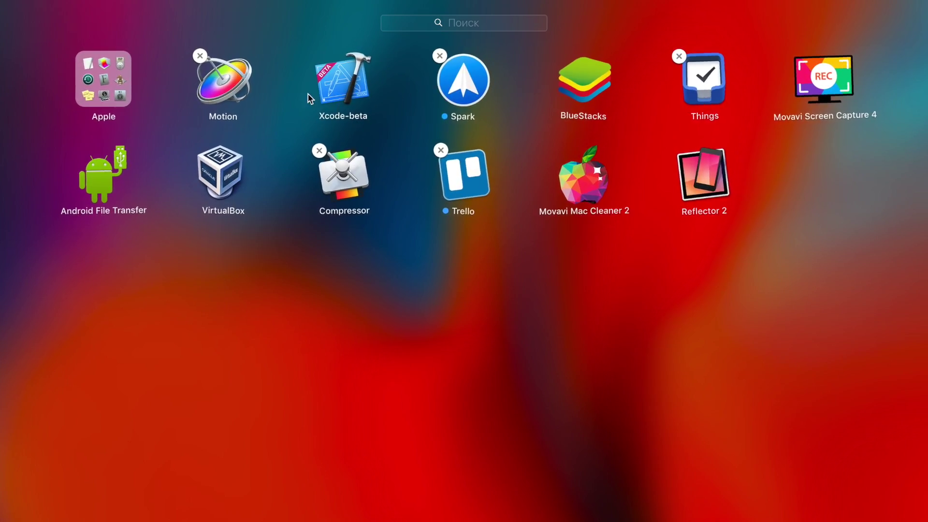
scroll(722, 196, "left", 5)
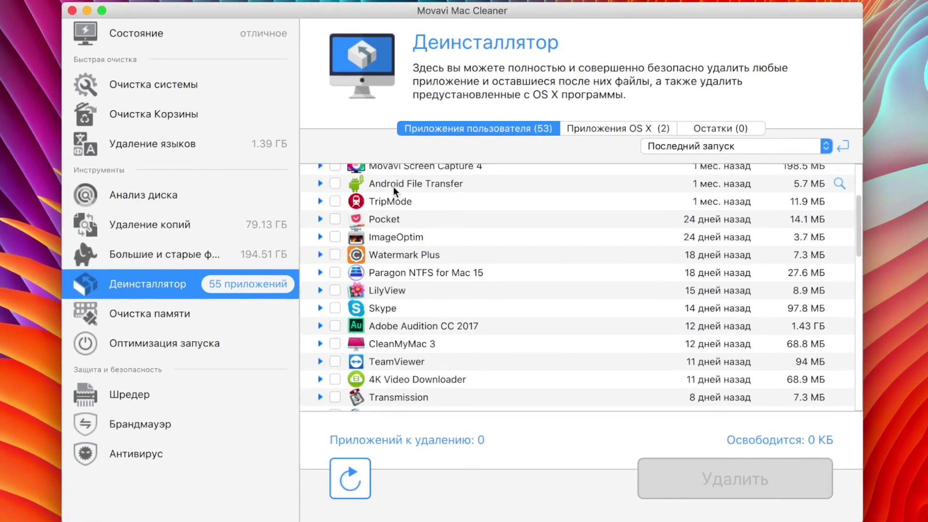
- Uninstall the user application Автозагрузка и синхронизация
scroll(393, 186, "down", 10)
scroll(354, 202, "down", 5)
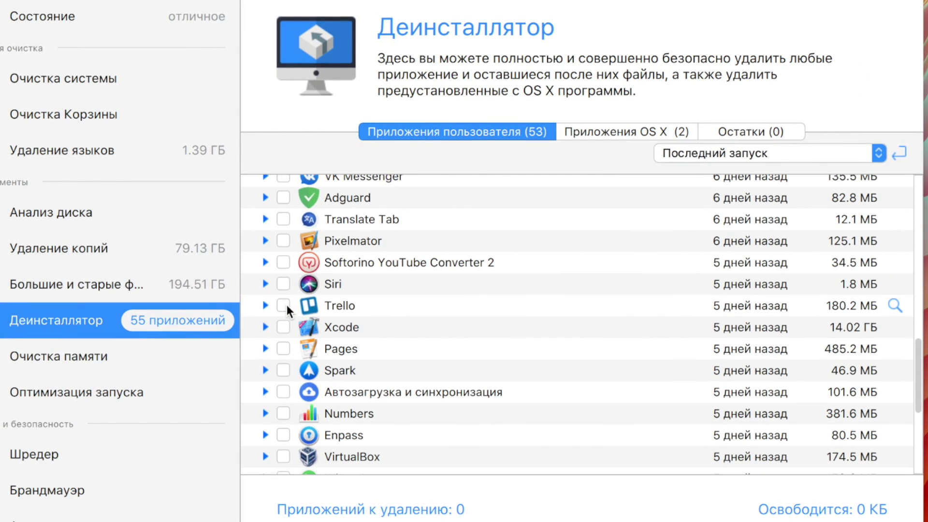
scroll(286, 308, "down", 3)
left_click(283, 317)
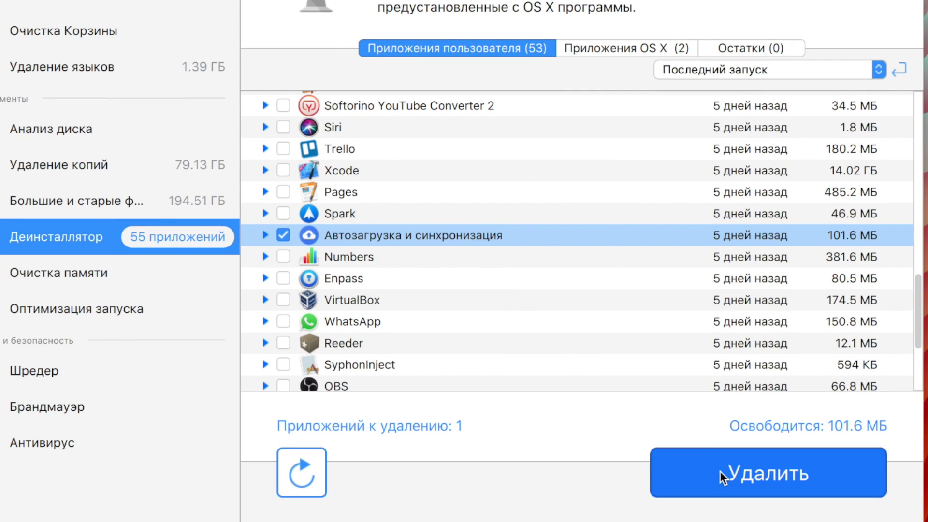
left_click(720, 471)
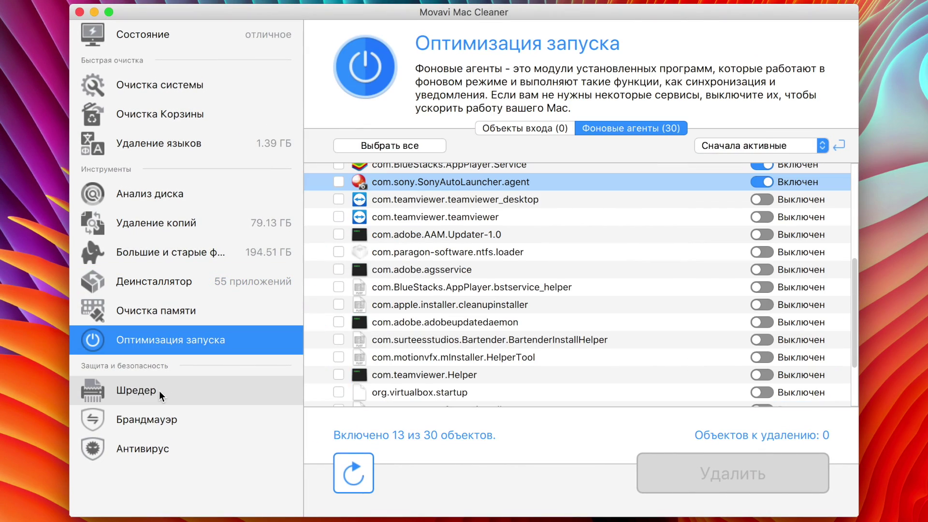
- Add LittleSnitch 4.0 beta 2 [sn].dmg from the desktop to the shredder and permanently erase it
left_click(163, 391)
left_click_drag(918, 46, 570, 234)
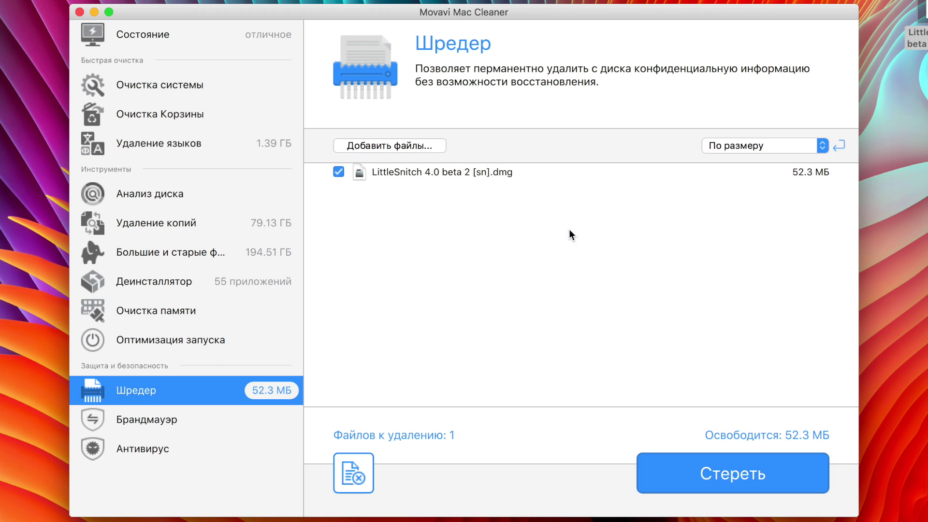
left_click(709, 480)
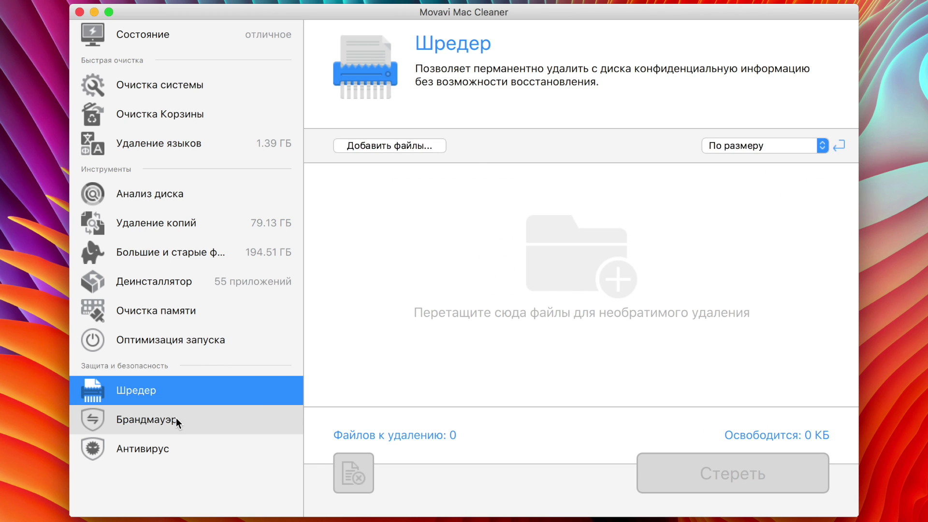
- Turn on the firewall, authorising with the account password, and block all incoming connections
left_click(265, 421)
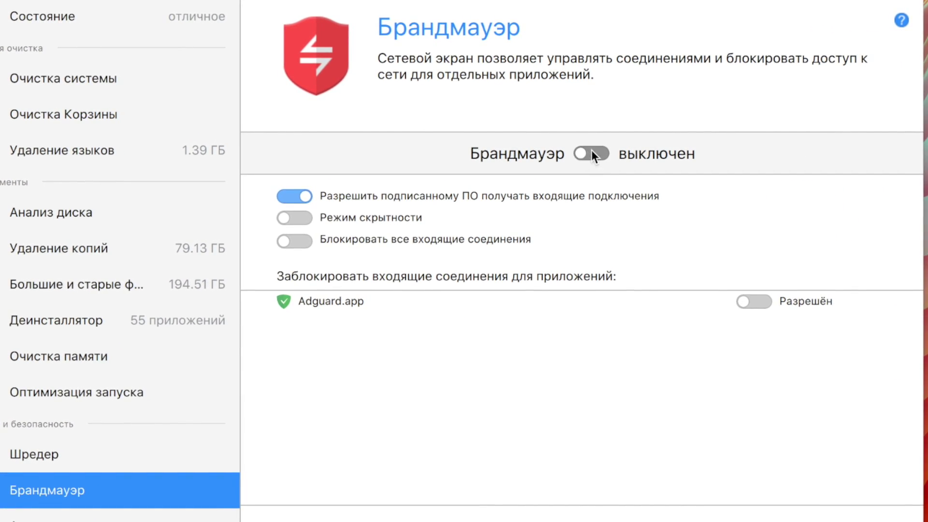
left_click(591, 151)
type("•")
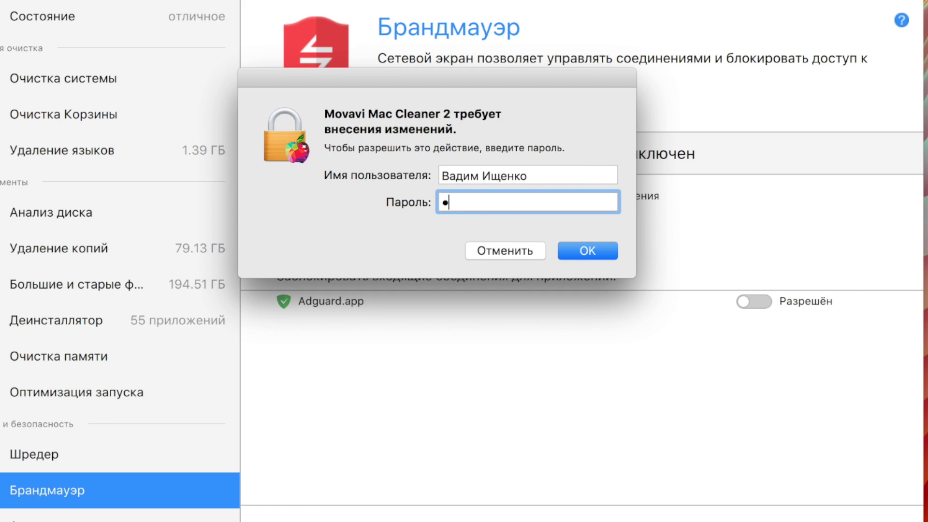
key("Return")
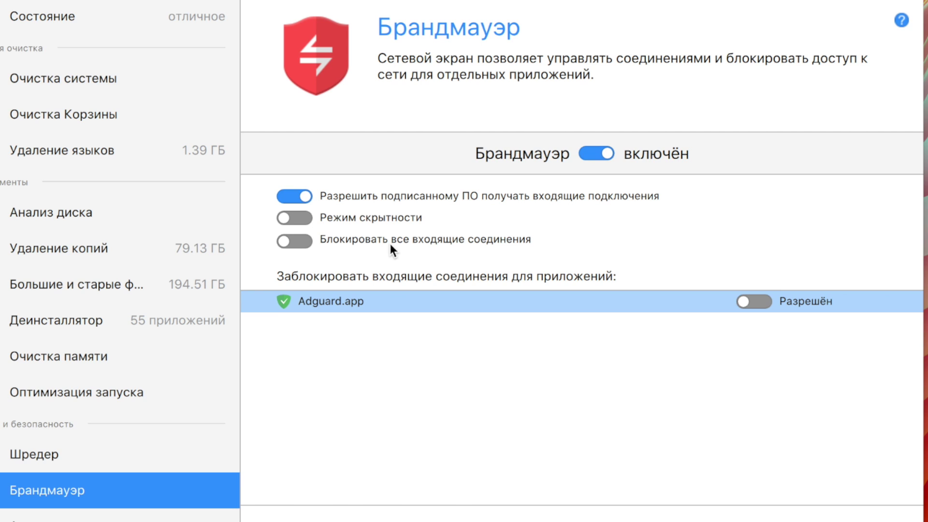
left_click(293, 244)
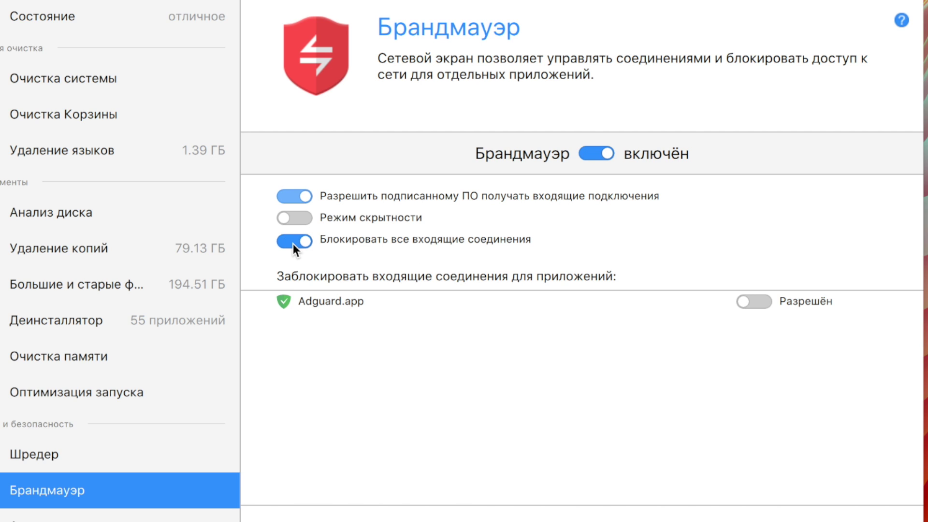
- Stop blocking all incoming connections in the firewall, toggle stealth mode and switch the firewall off
left_click(293, 244)
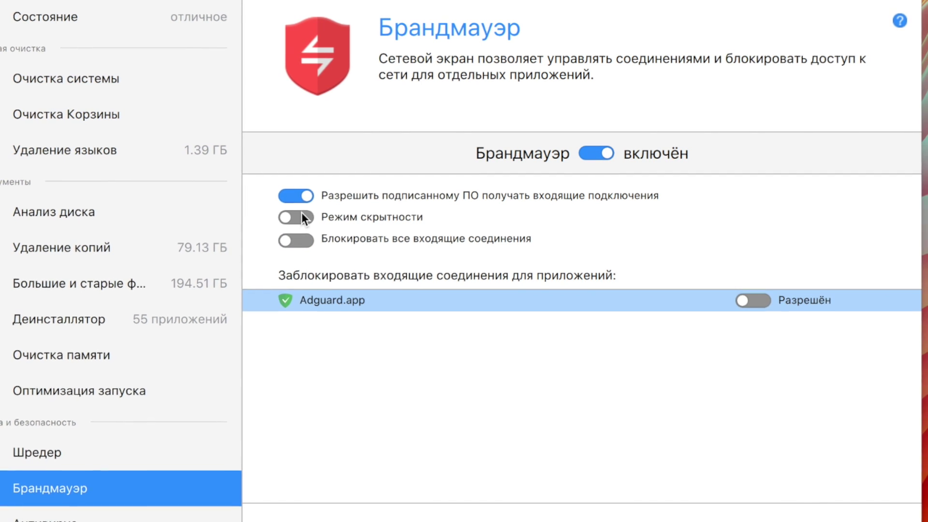
left_click(300, 218)
left_click(596, 151)
- Set the Документы folder as the antivirus scan target in place of the home folder and start the scan
left_click(82, 513)
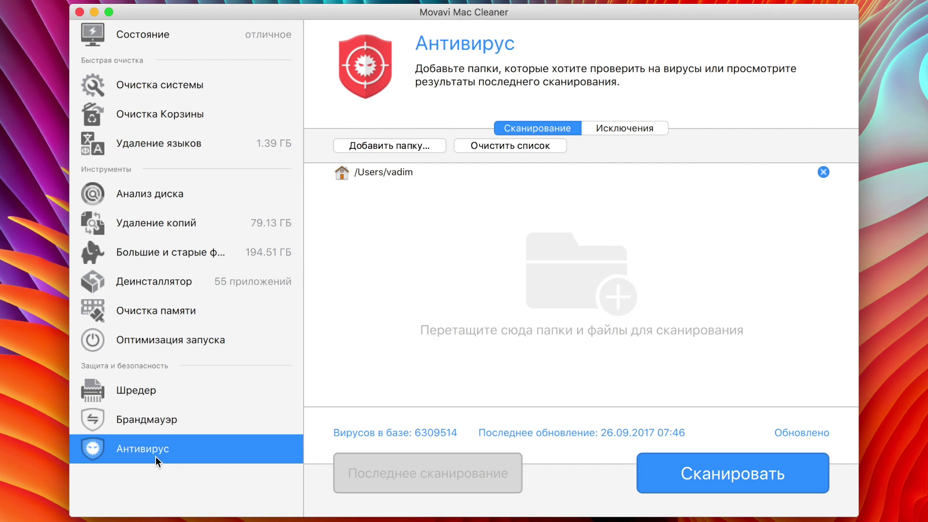
left_click(543, 284)
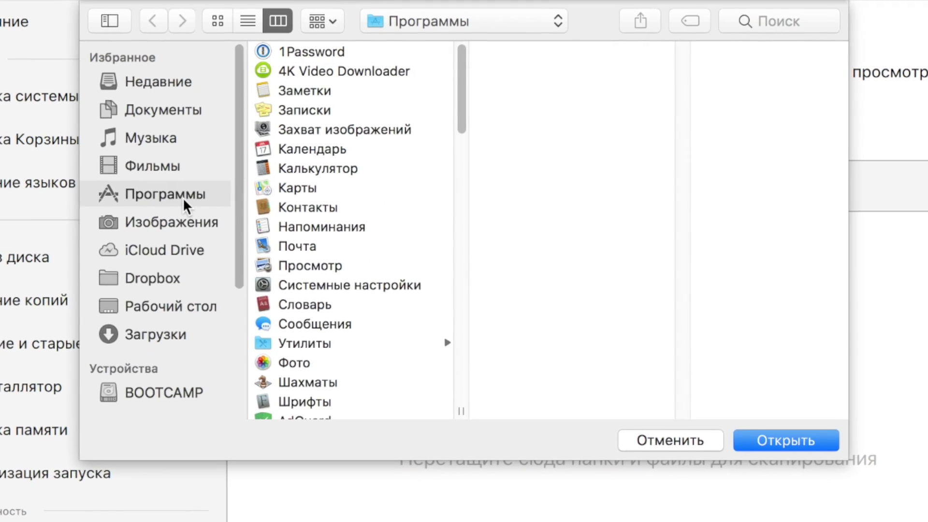
left_click(155, 123)
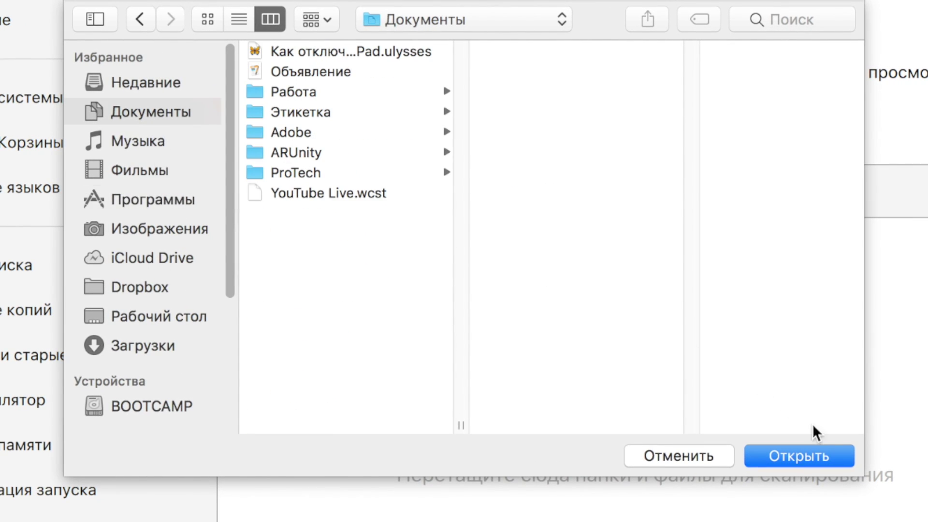
left_click(752, 452)
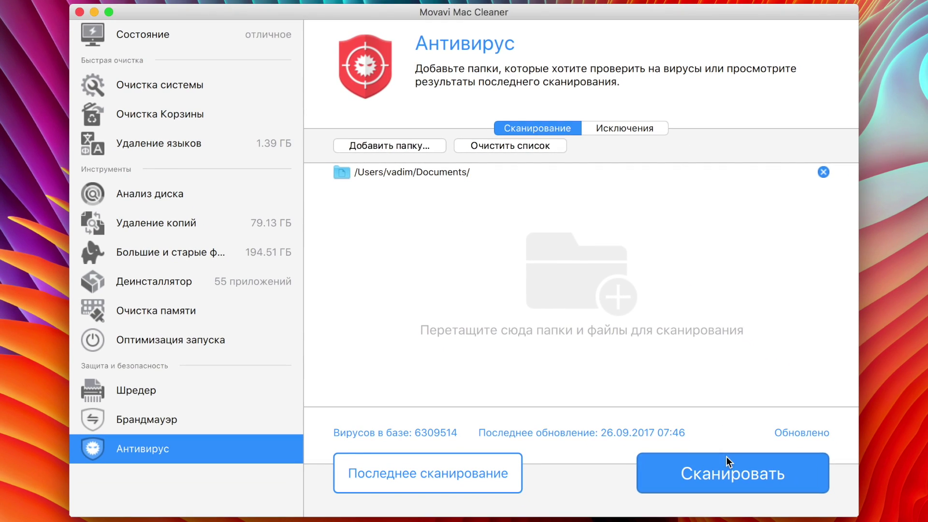
left_click(732, 472)
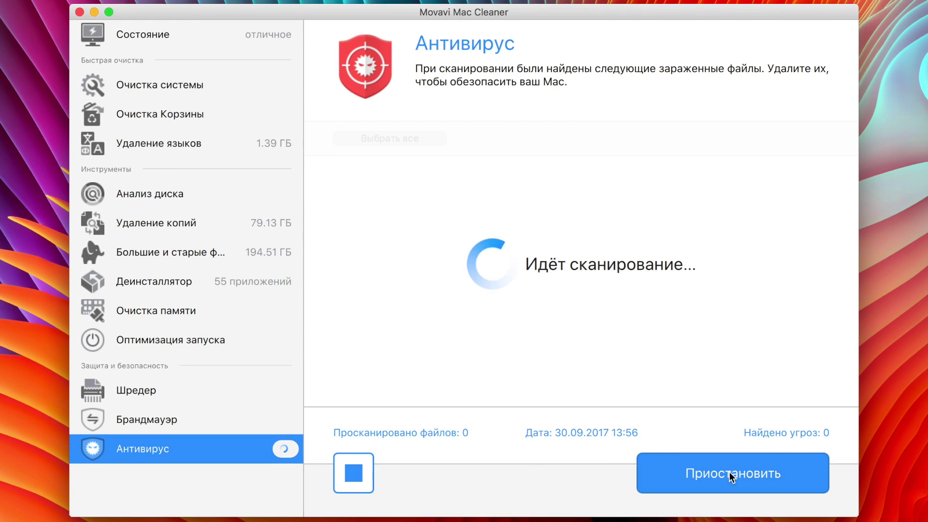